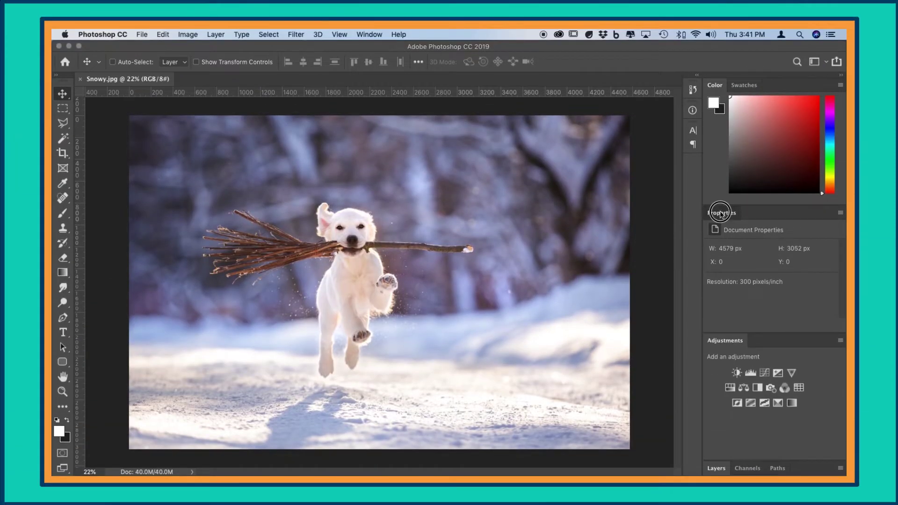
drag(720, 212, 515, 222)
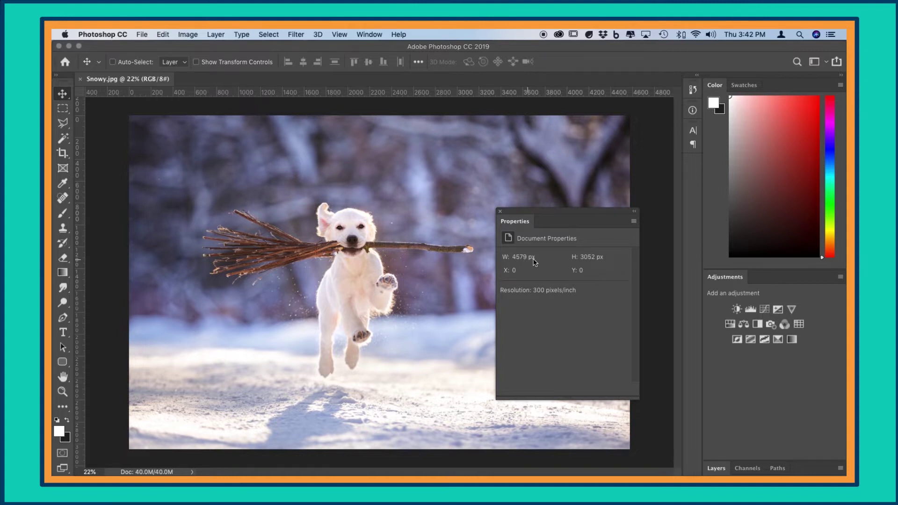
drag(541, 214, 738, 274)
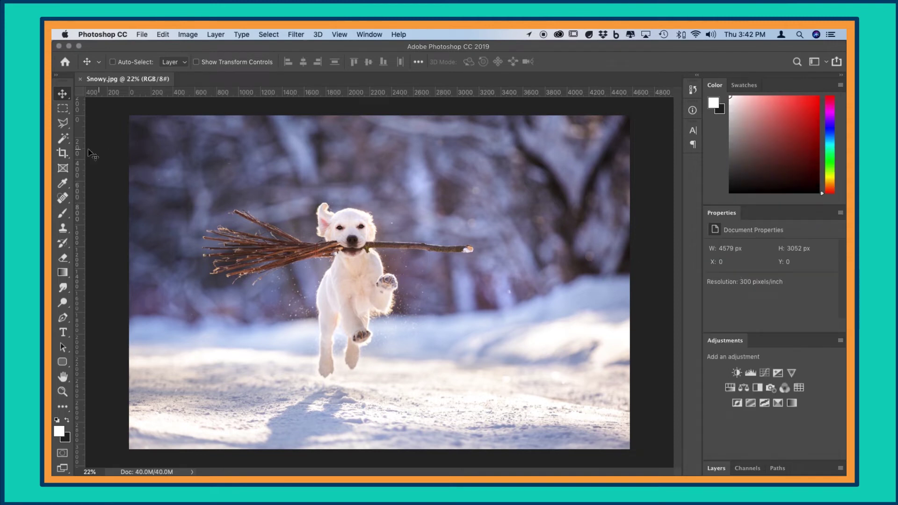
Select the Crop Tool and set its preset to W x H x Resolution.
click(63, 154)
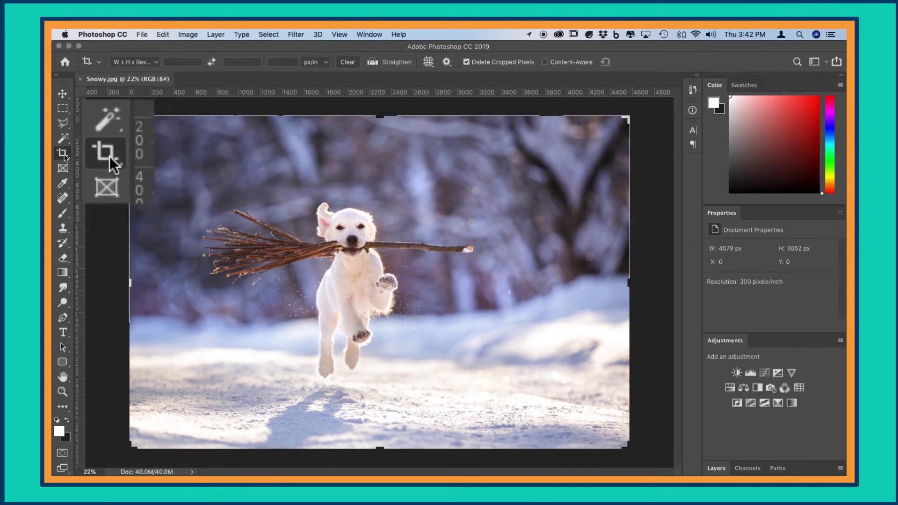
click(155, 62)
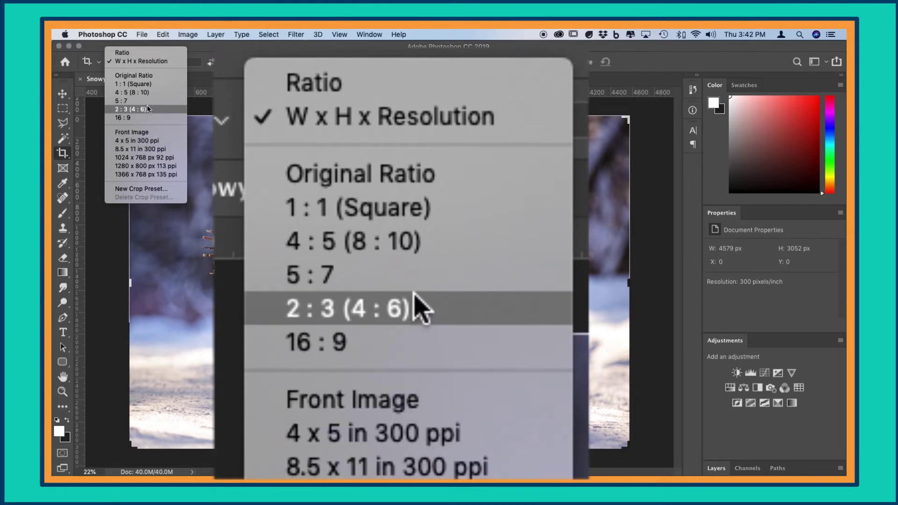
click(148, 62)
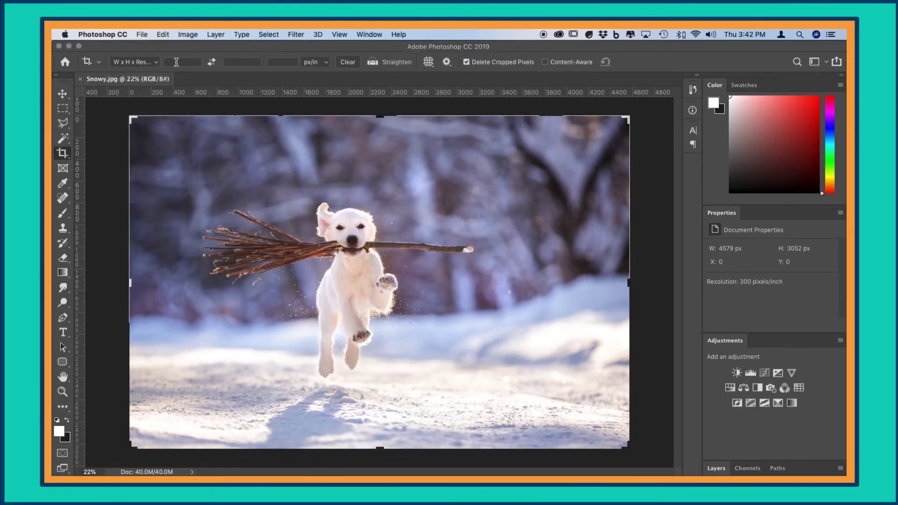
Enter a crop size of 2400 px width by 880 px height.
click(179, 61)
text(24)
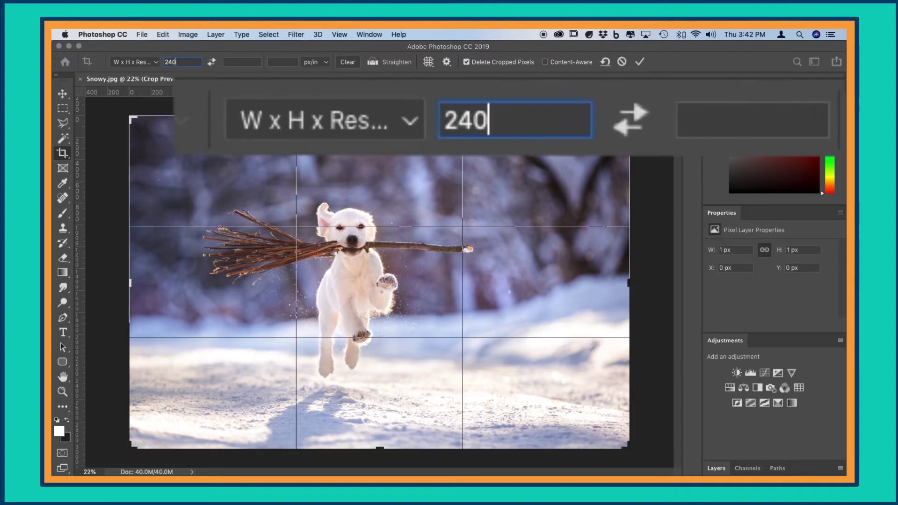
text(0)
key(Tab)
text(880)
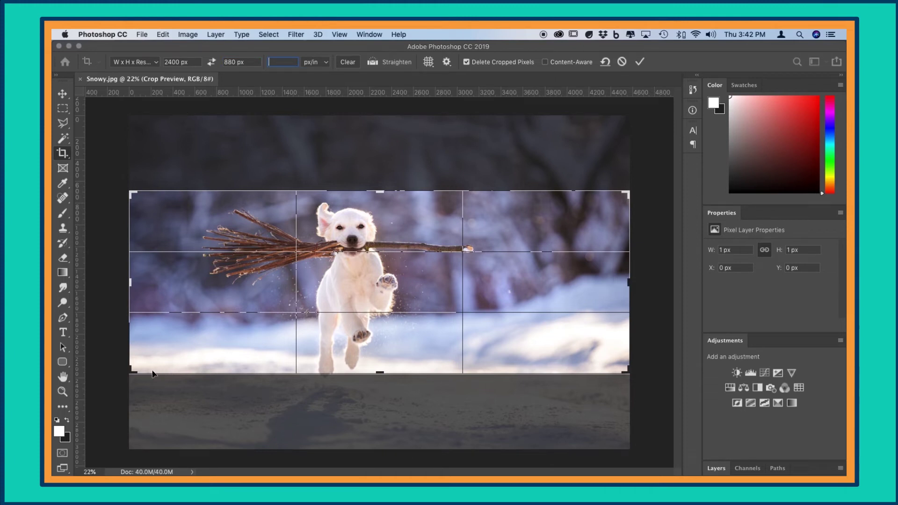
Shrink the crop frame from its lower-left corner and center the dog and stick inside.
drag(131, 372, 162, 356)
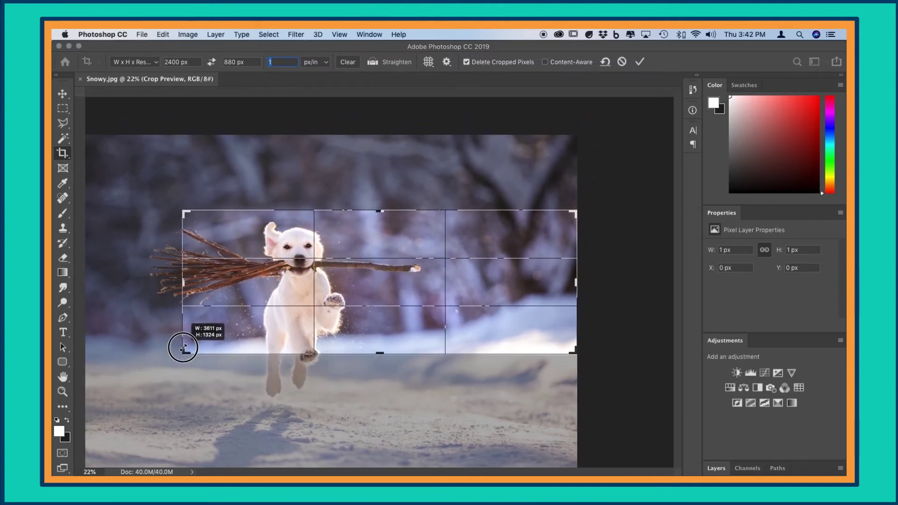
drag(161, 356, 184, 351)
mouse_move(256, 336)
mouse_down()
mouse_move(273, 316)
mouse_move(327, 325)
mouse_move(327, 359)
mouse_move(331, 311)
mouse_move(330, 318)
mouse_up()
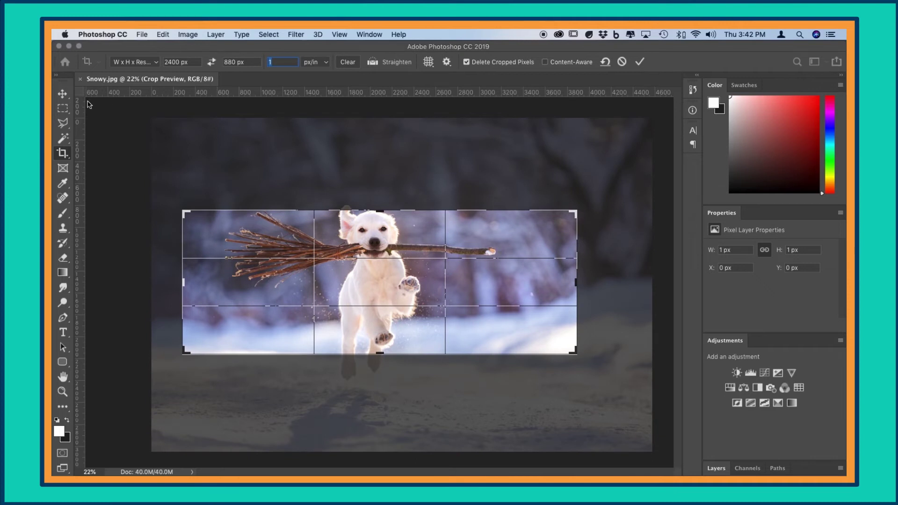
Commit the crop, leaving a 2400 × 880 px banner of the dog.
click(61, 95)
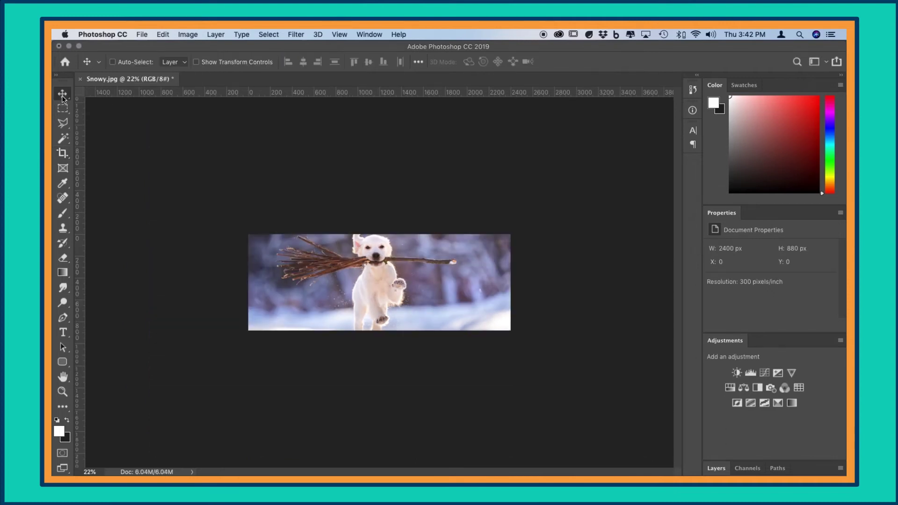